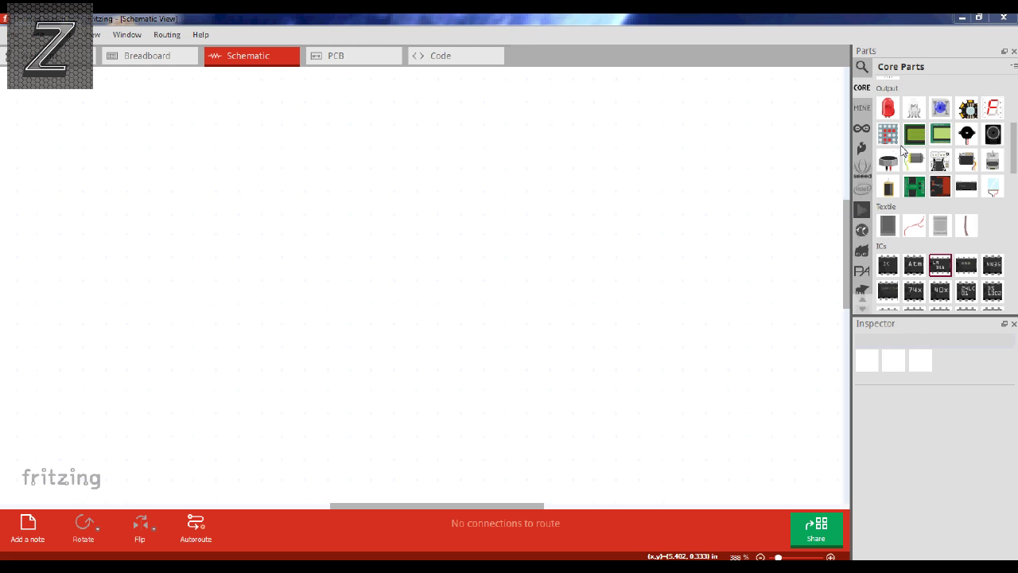
Move the RFID module photo aside and place a generic IC from the core parts in the middle of the empty schematic
mouse_move(889, 167)
left_click_drag(660, 171, 112, 101)
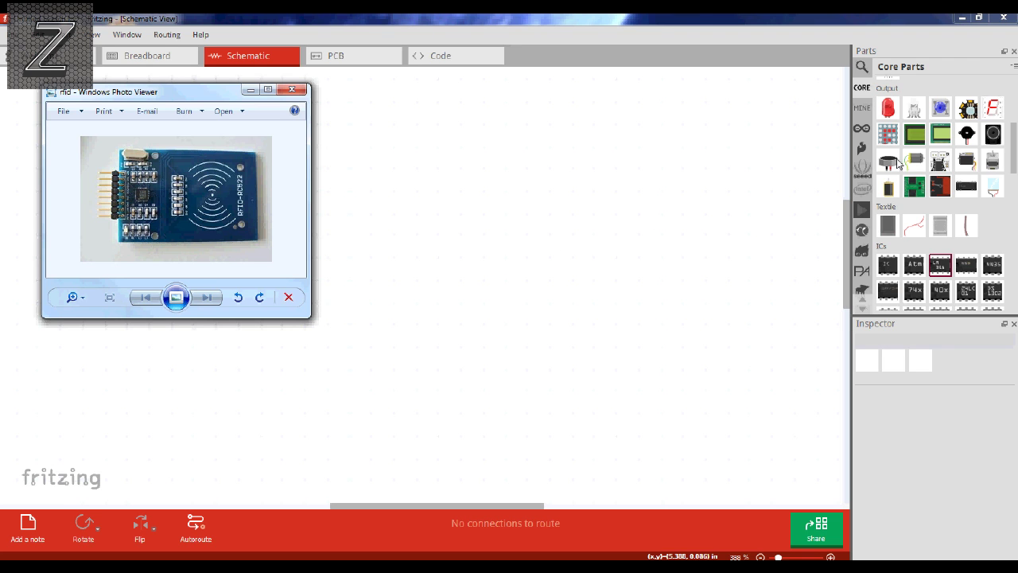
left_click(870, 89)
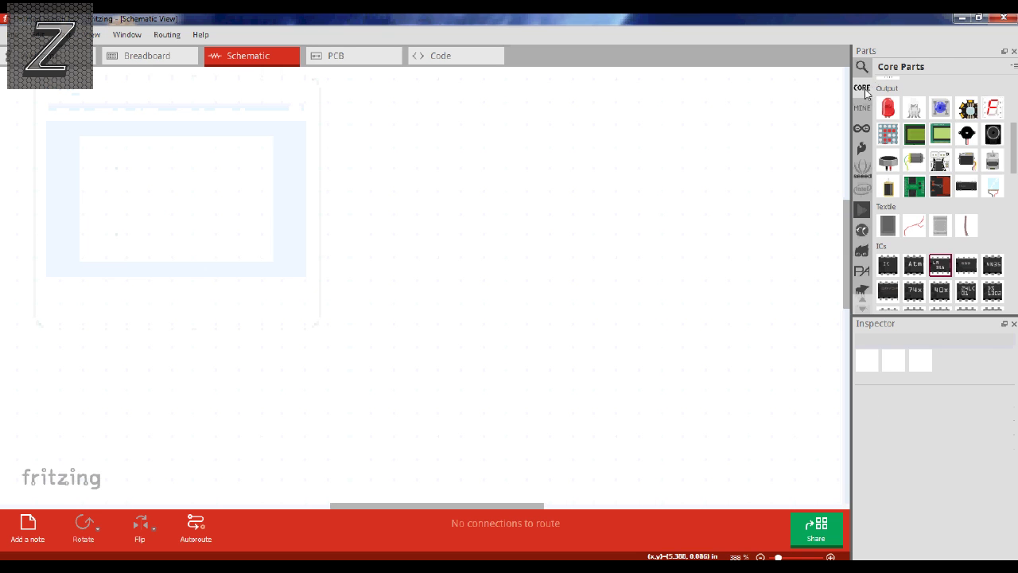
scroll(906, 147, "up", 3)
scroll(911, 153, "down", 4)
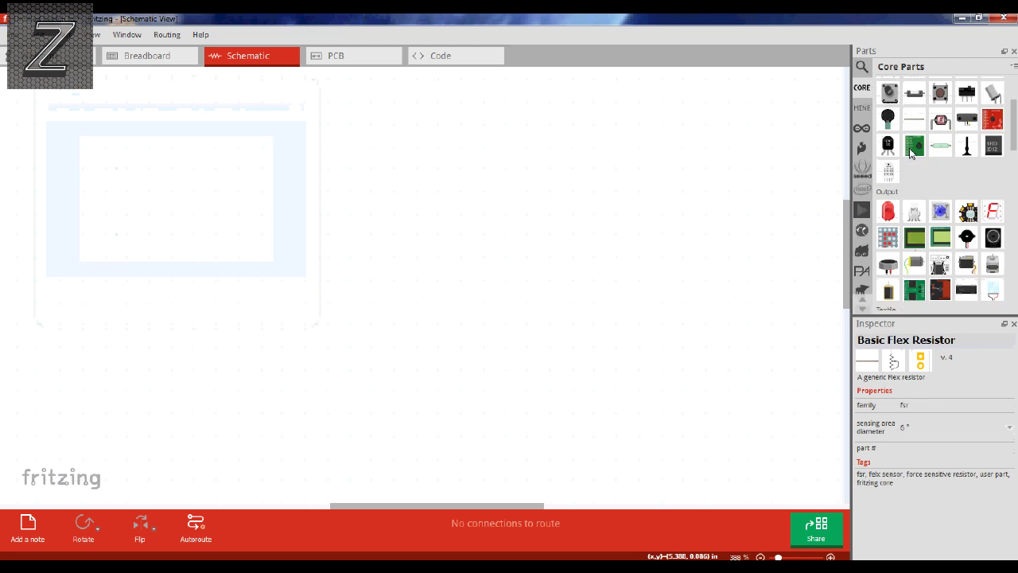
scroll(914, 159, "down", 2)
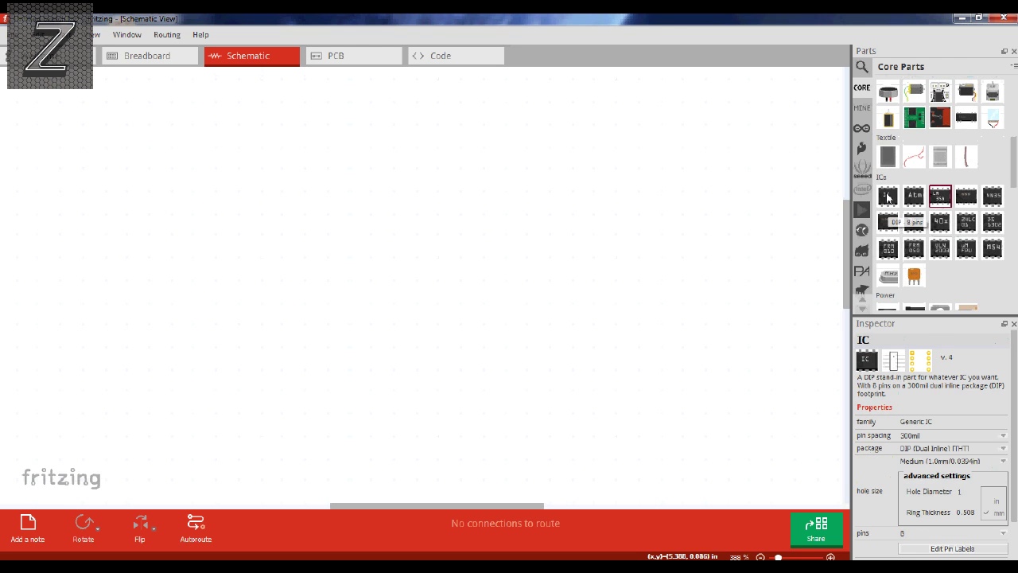
left_click_drag(888, 197, 456, 219)
scroll(489, 216, "up", 3, "ctrl")
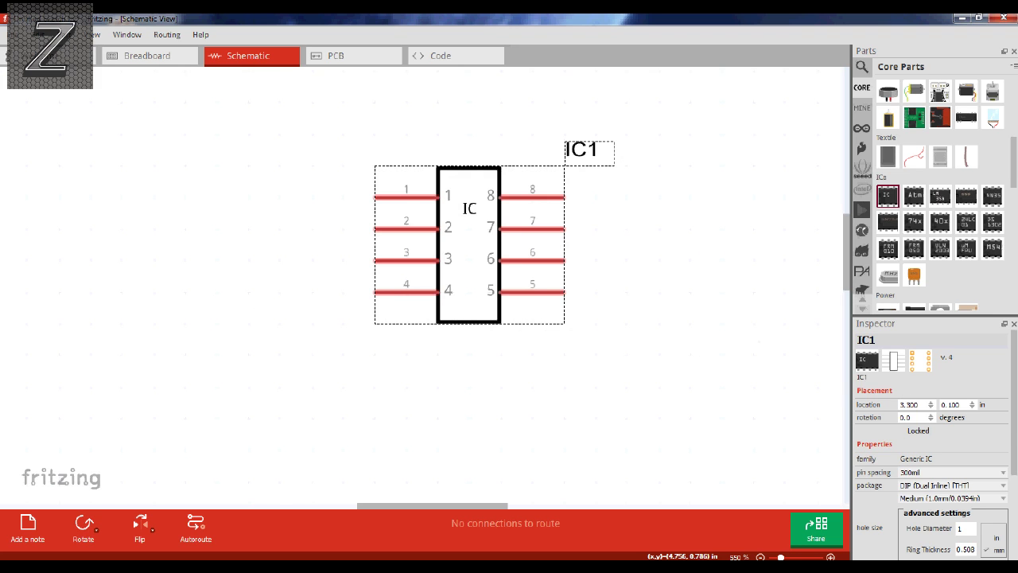
Set the IC's package to SIP (Single Inline) [THT]
scroll(1011, 429, "down", 3)
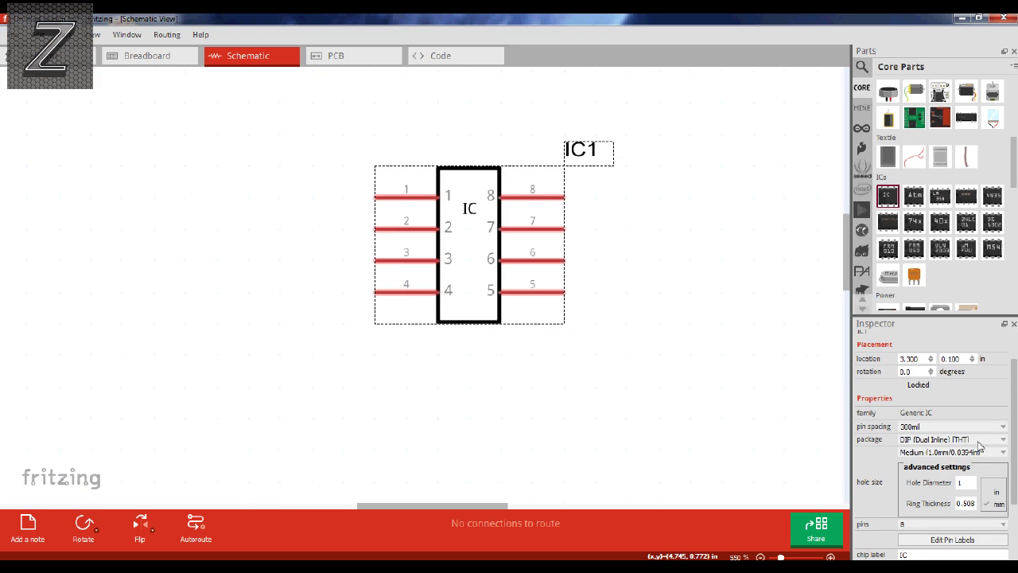
left_click(981, 445)
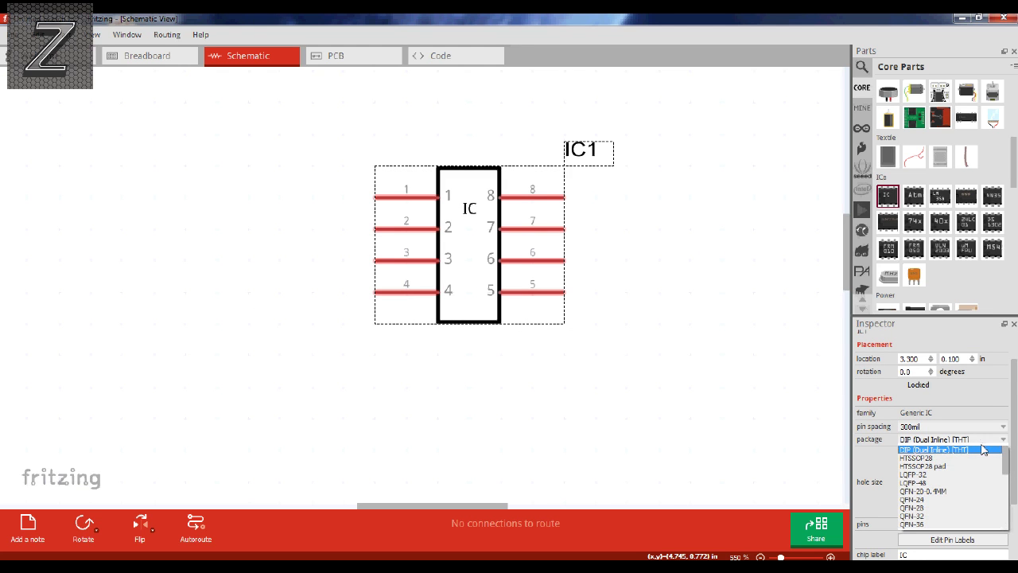
left_click_drag(1005, 463, 1004, 481)
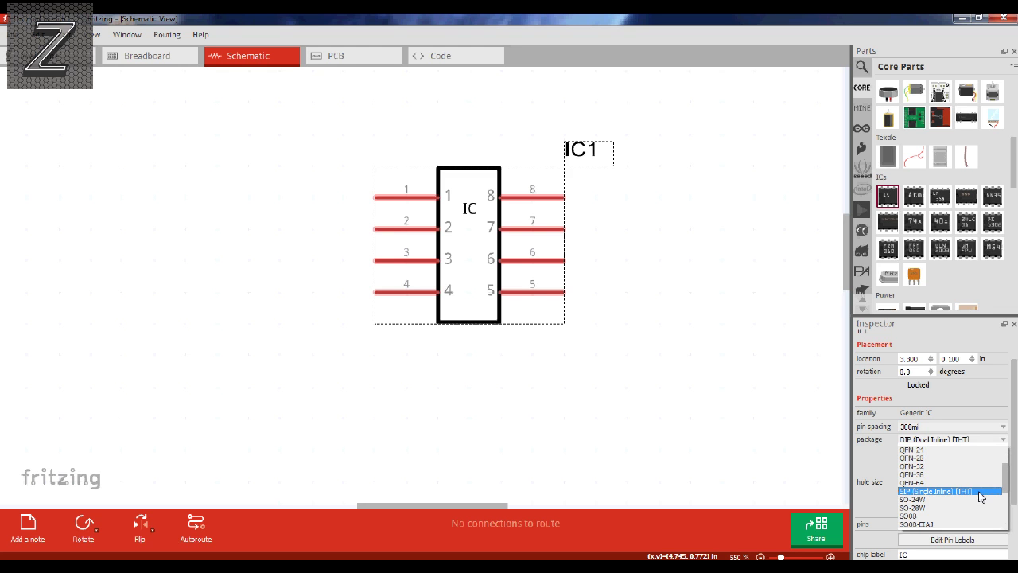
left_click(974, 492)
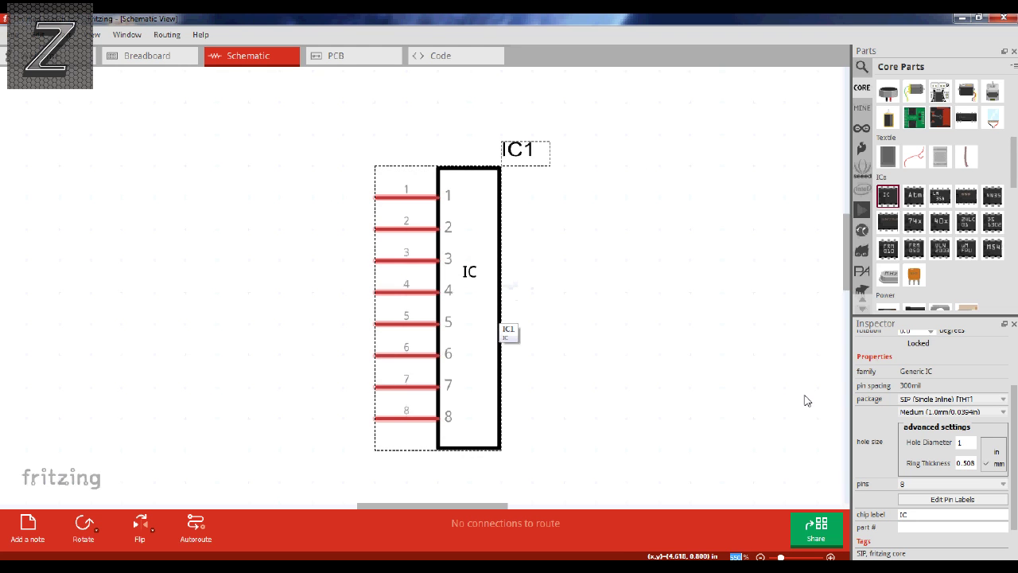
Clear the chip label text inside the IC's body
left_click(918, 515)
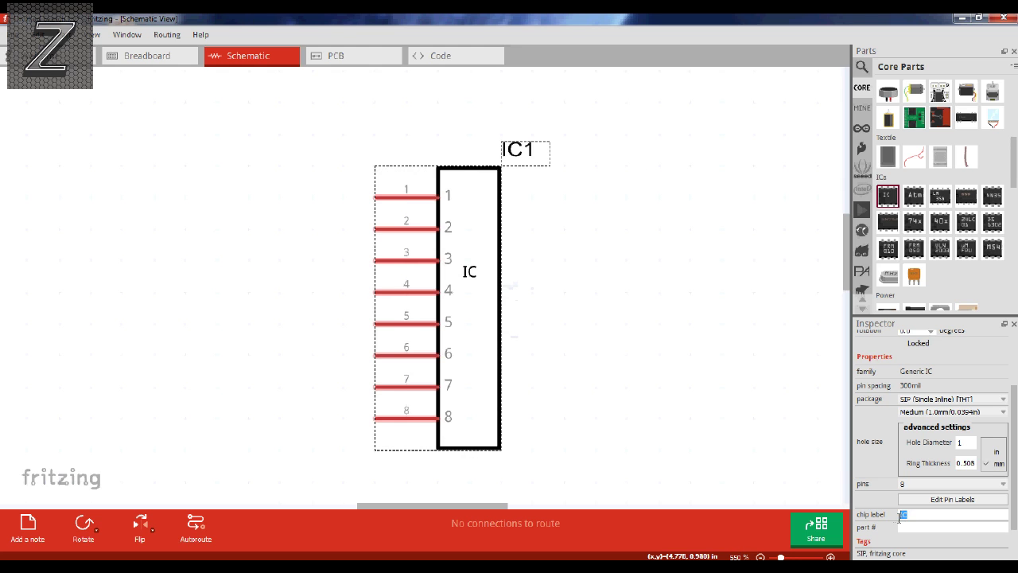
double_click(905, 514)
key("BackSpace")
key("Return")
Change the part label to RC522 and move it directly above the IC's body
double_click(525, 157)
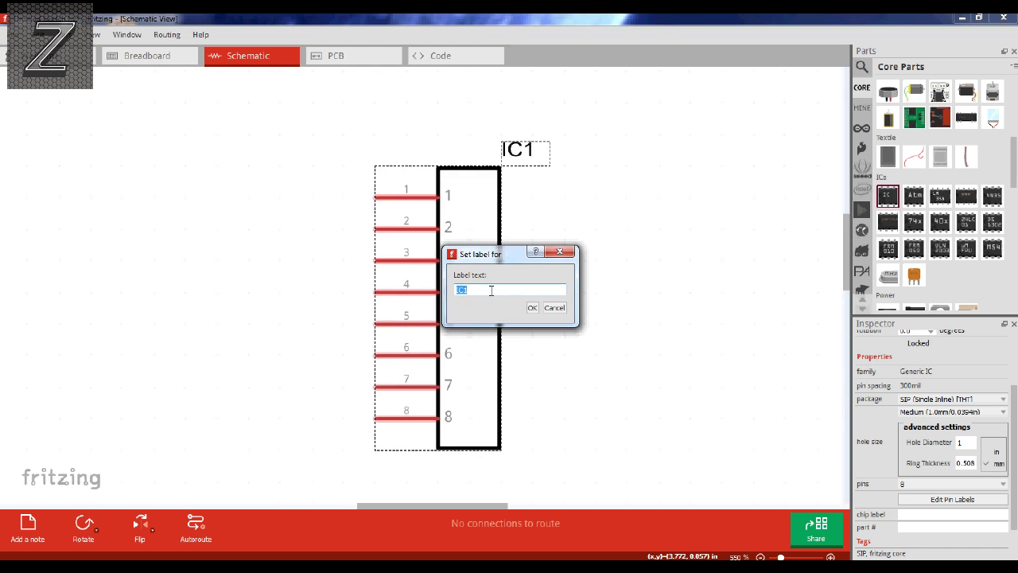
type("RC522")
key("Return")
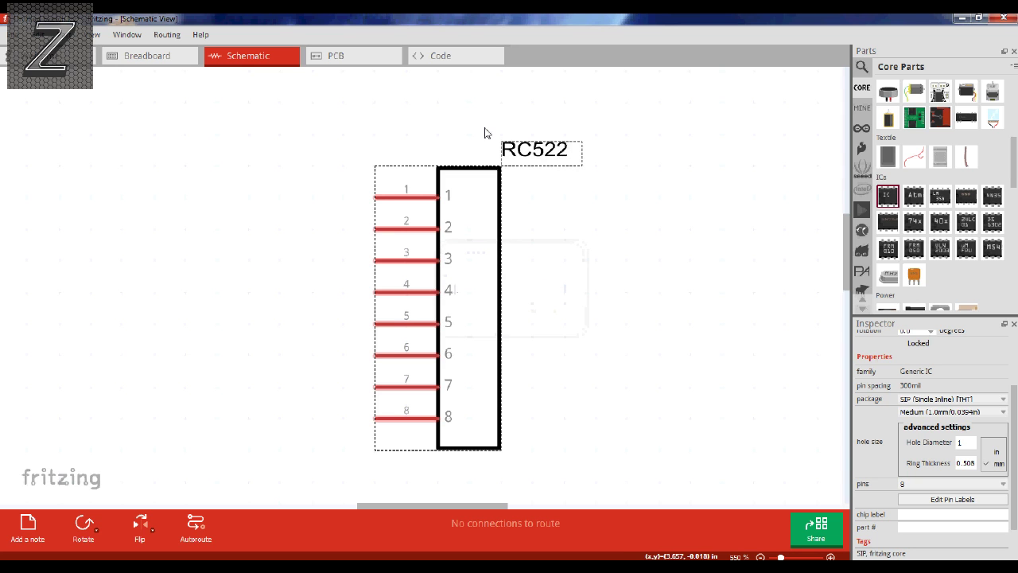
left_click_drag(538, 152, 470, 152)
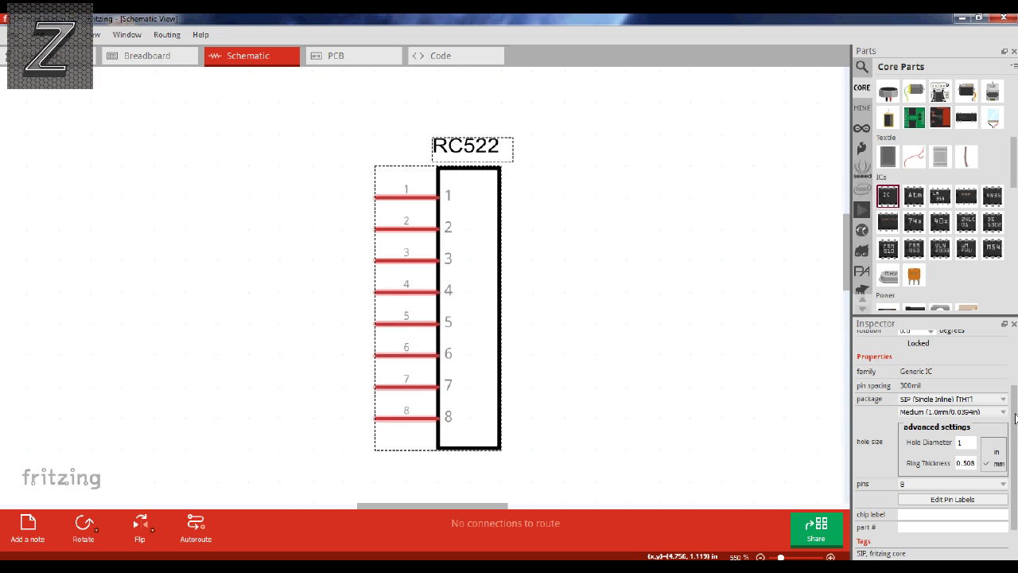
Open the pin labels of the RC522 part and name pins 1 to 4 SDA, SCK, MOSI and MISO
left_click_drag(1015, 422, 1015, 452)
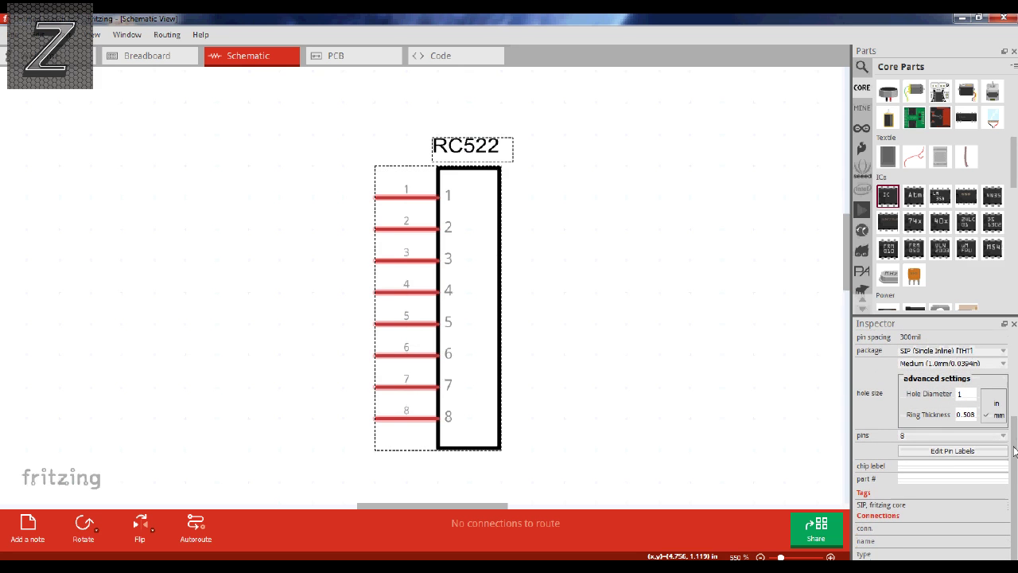
left_click(952, 451)
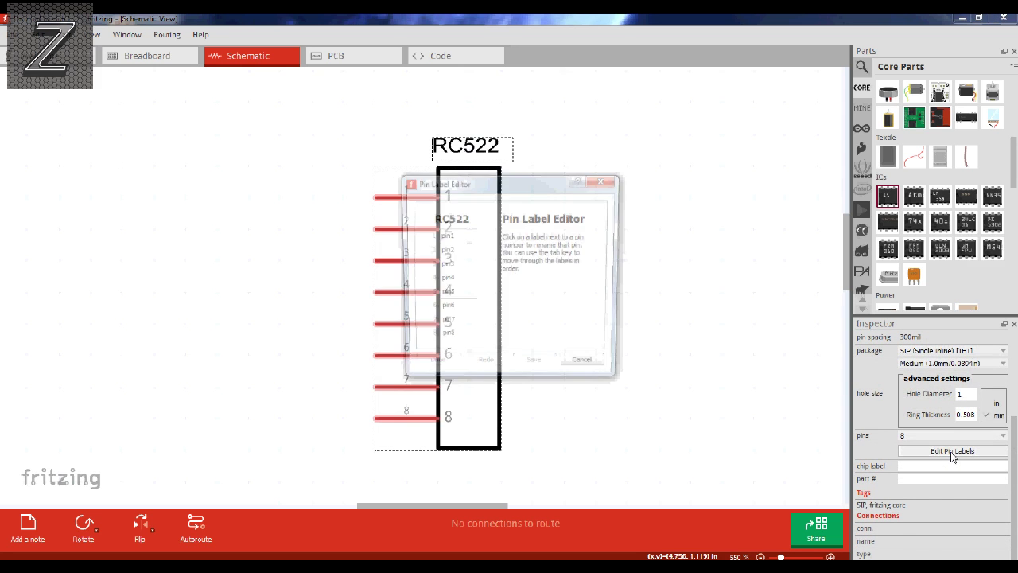
left_click_drag(578, 197, 715, 198)
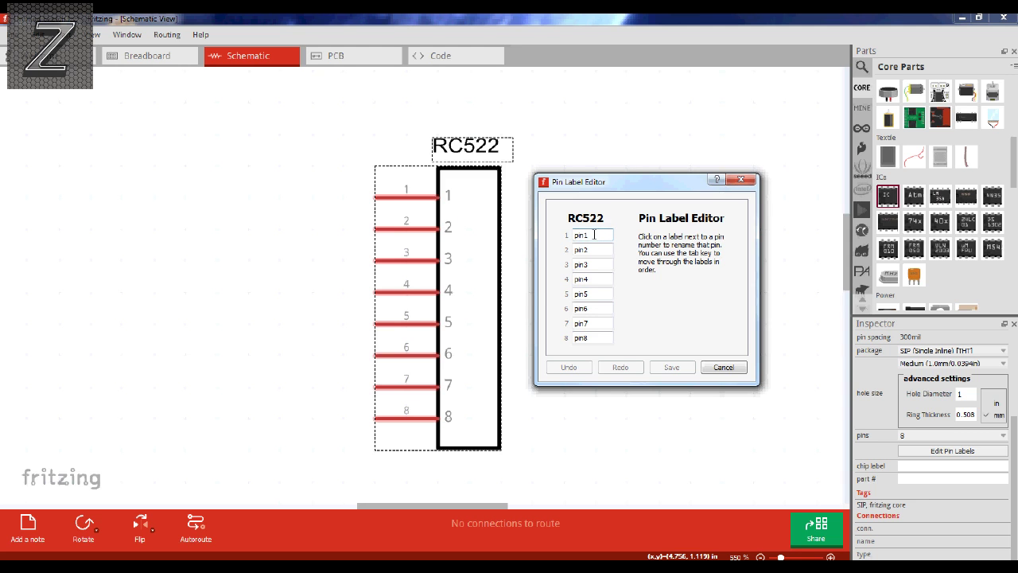
left_click_drag(593, 235, 572, 237)
type("SDA")
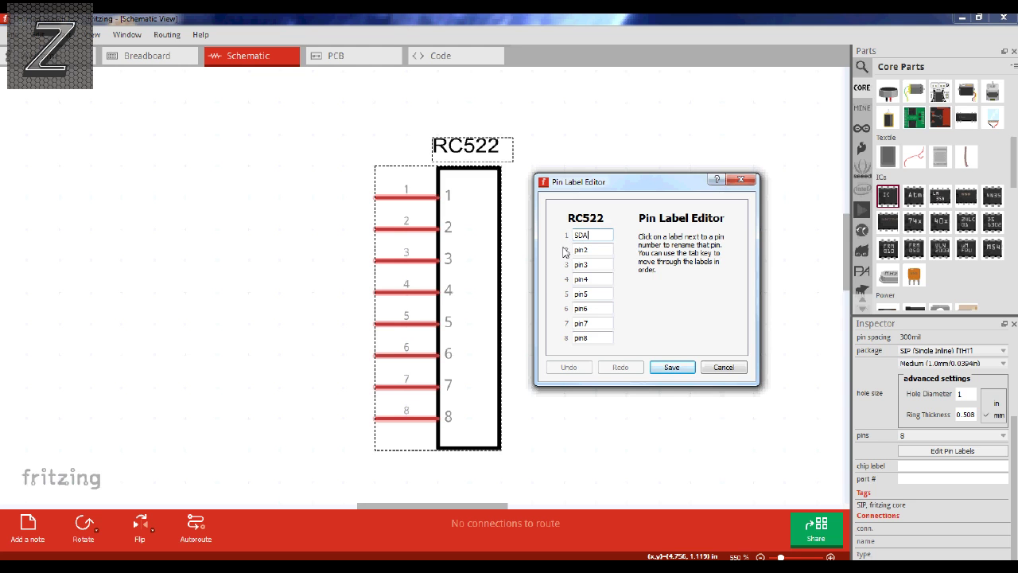
left_click_drag(598, 249, 576, 249)
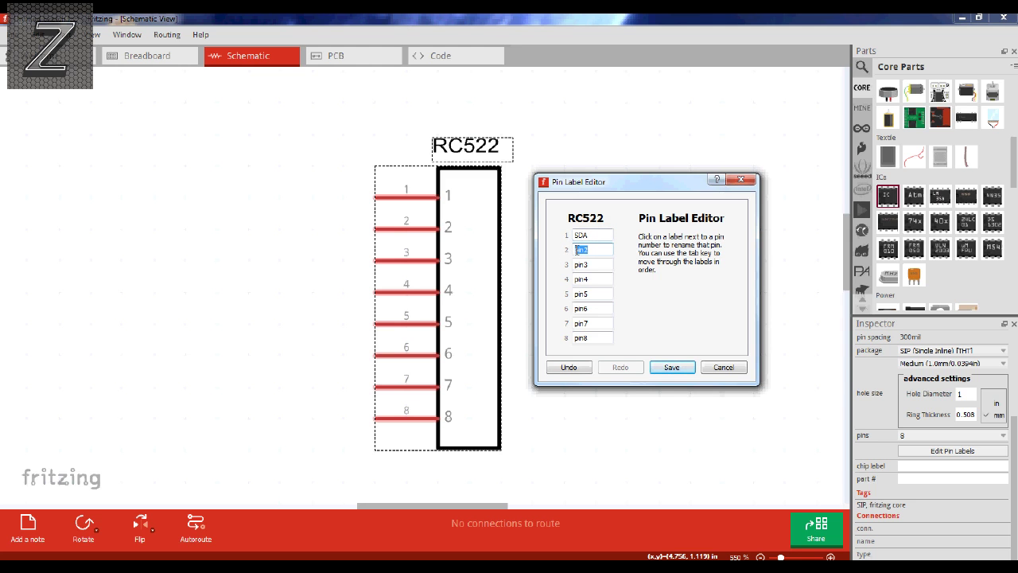
type("SCK")
double_click(579, 265)
type("MOSI")
double_click(575, 278)
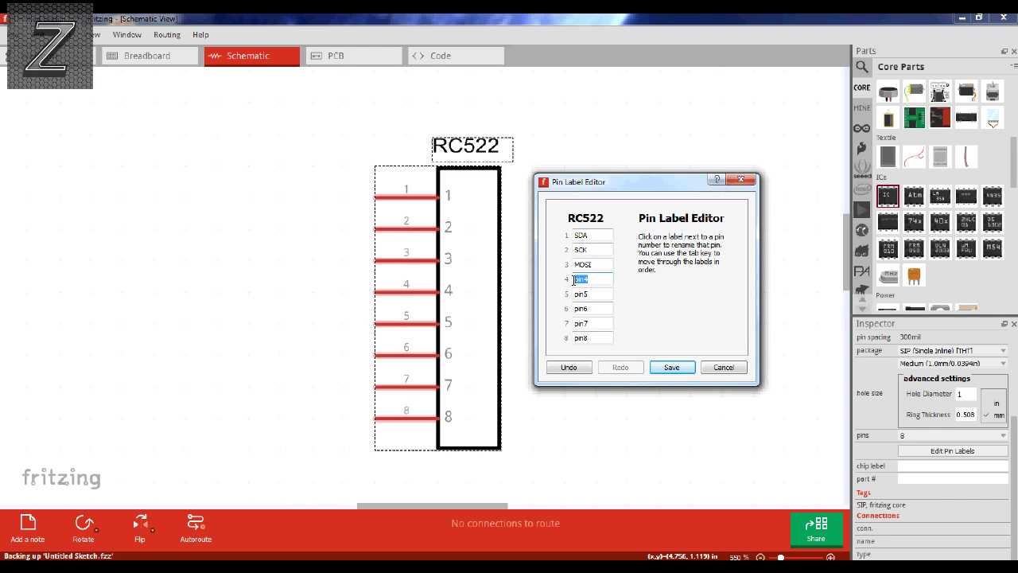
type("MISO")
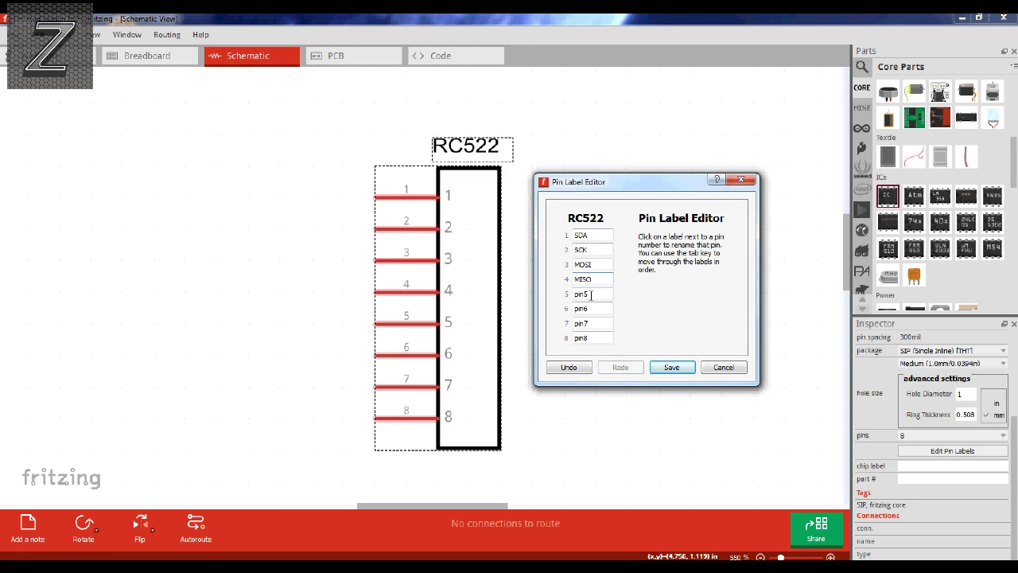
Name pins 5 to 8 IRQ, GND, RST and 3.3V, and save the pin labels
left_click(575, 294)
type("IRQ")
key("Tab")
type("GND")
double_click(591, 323)
type("RST")
double_click(591, 337)
type("3.3V")
left_click(672, 368)
Clear the chip label inside the RC522 body again and centre the part label above the widened body
left_click(498, 230)
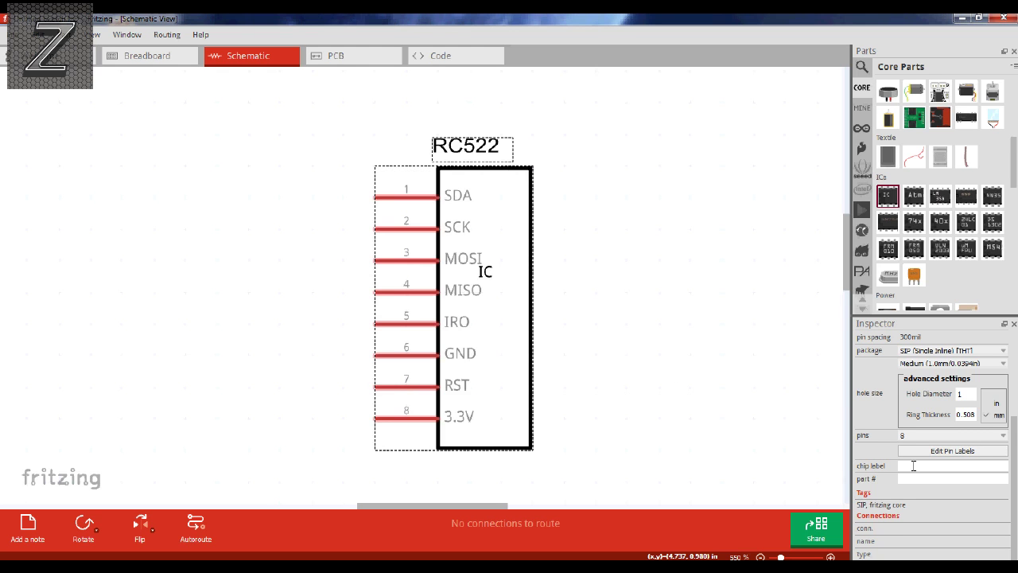
key("Return")
left_click_drag(913, 466, 899, 467)
key("Return")
left_click_drag(465, 153, 478, 150)
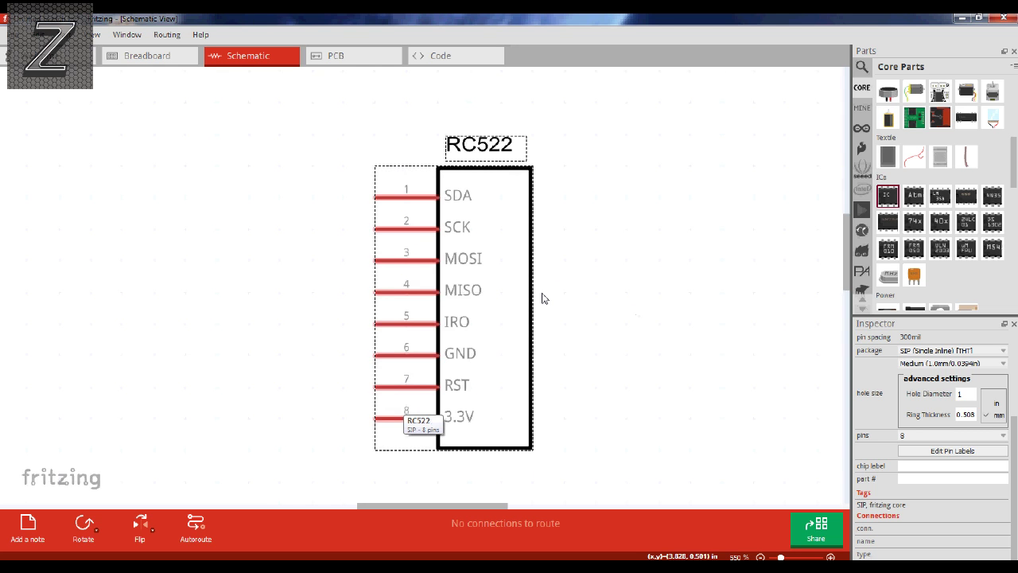
Delete the RC522 part and place a new generic IC in the schematic
right_click(501, 302)
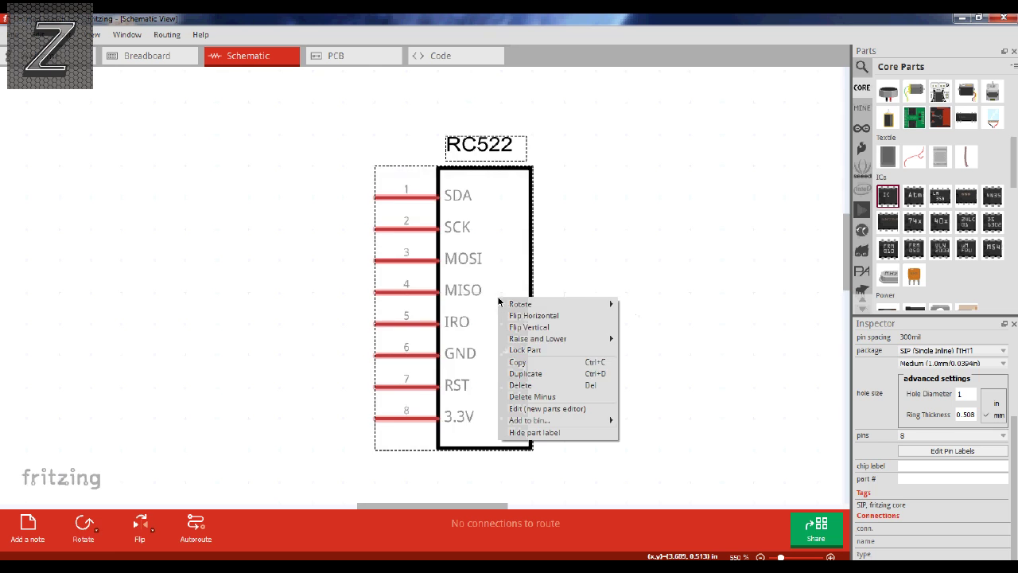
left_click(524, 387)
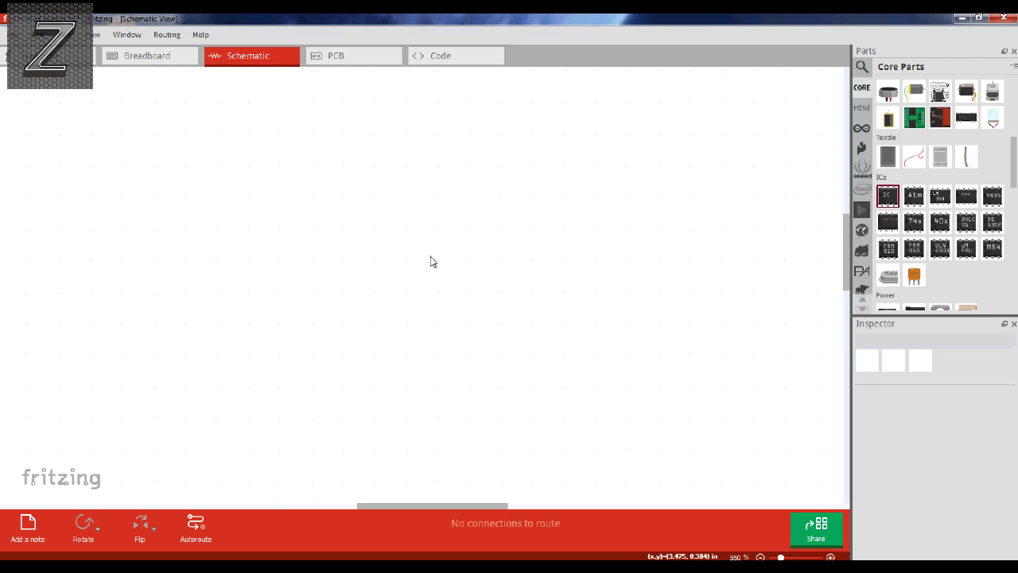
left_click(887, 197)
left_click_drag(886, 198, 424, 223)
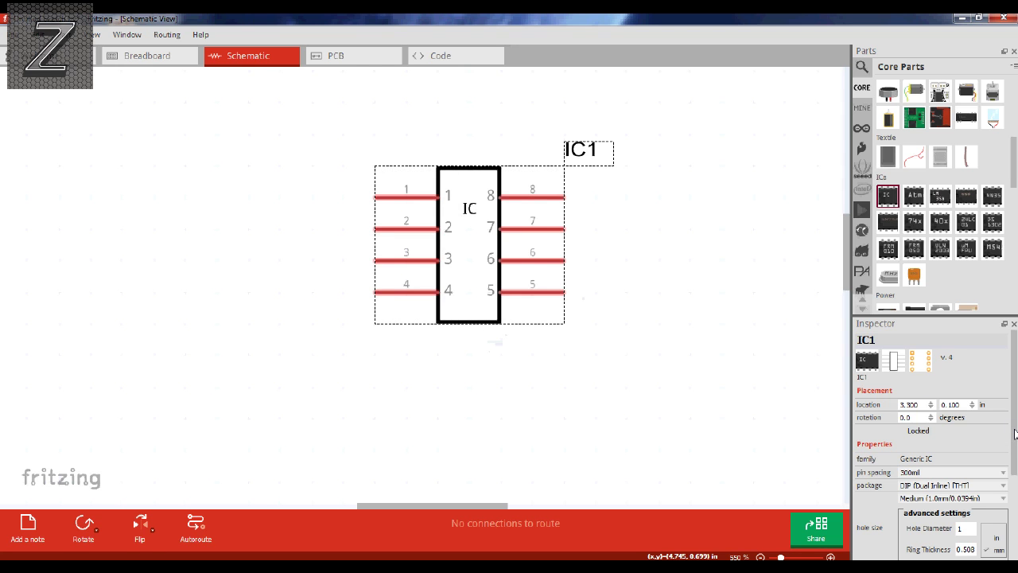
Set the new IC's package to SO20W
scroll(1015, 433, "down", 2)
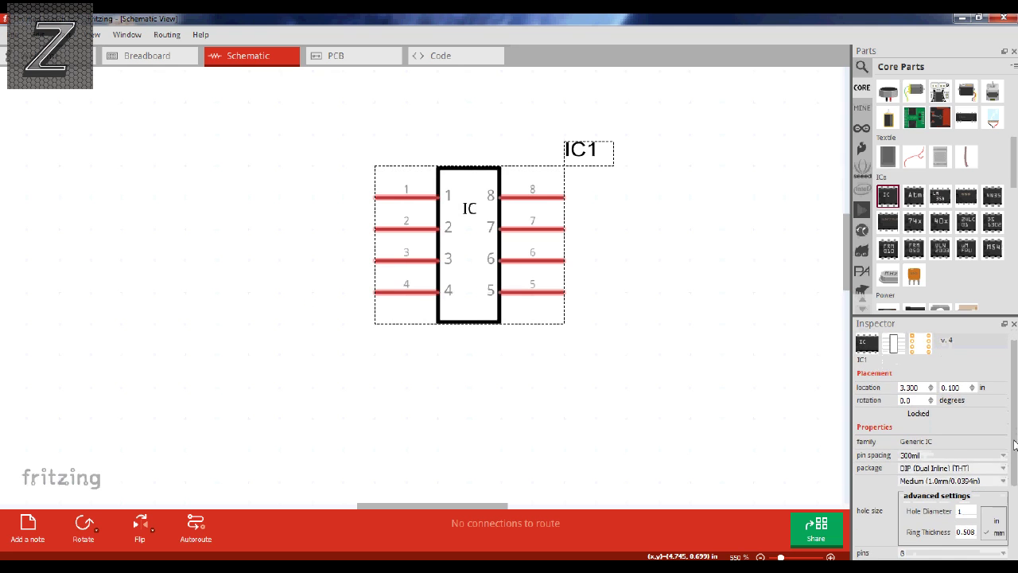
left_click(979, 458)
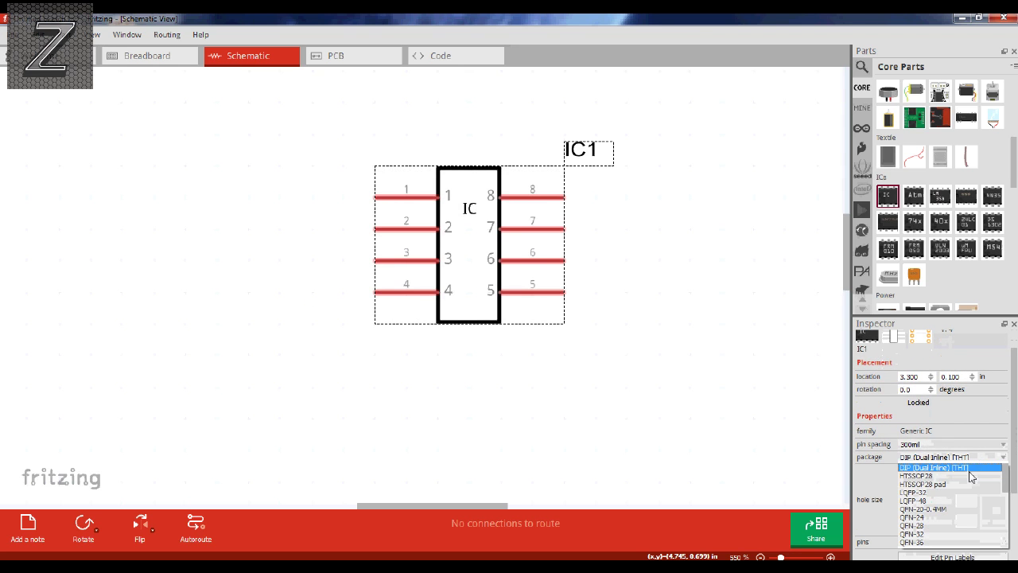
scroll(961, 501, "down", 5)
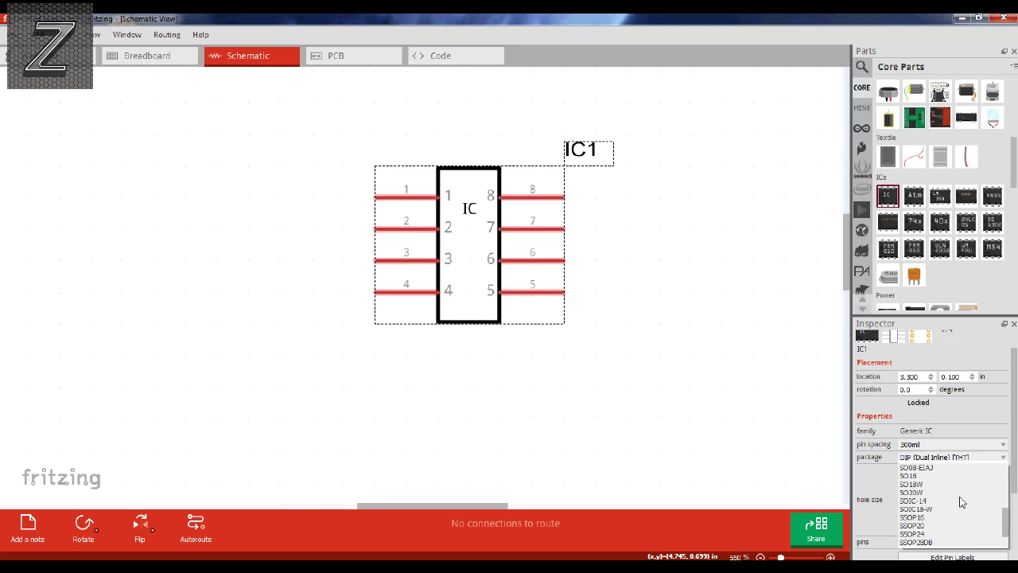
left_click(921, 492)
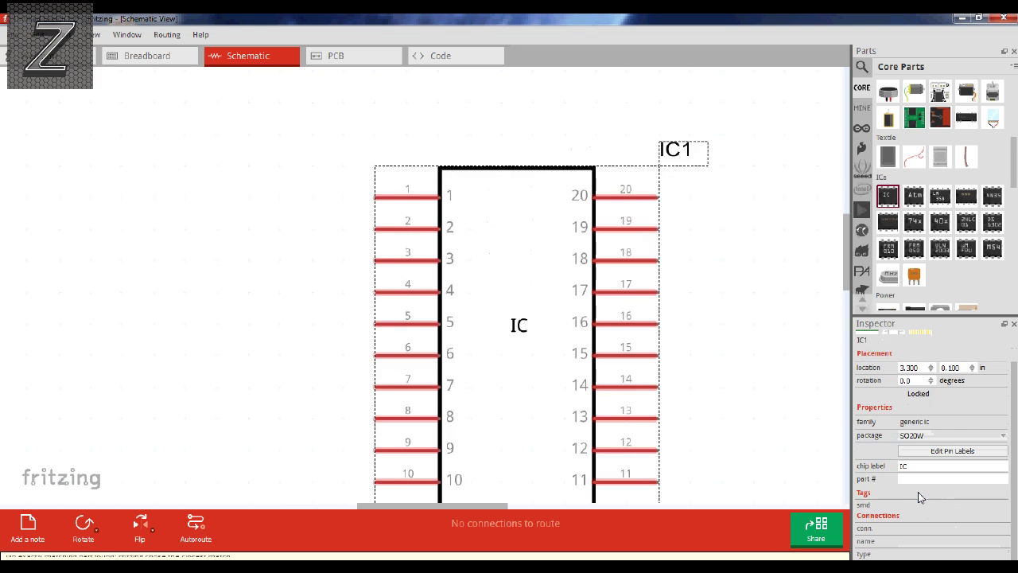
Move the 20-pin IC to about 3.200, -0.100 in, and open its part label dialog, closing it without changing the text
left_click_drag(543, 326, 532, 260)
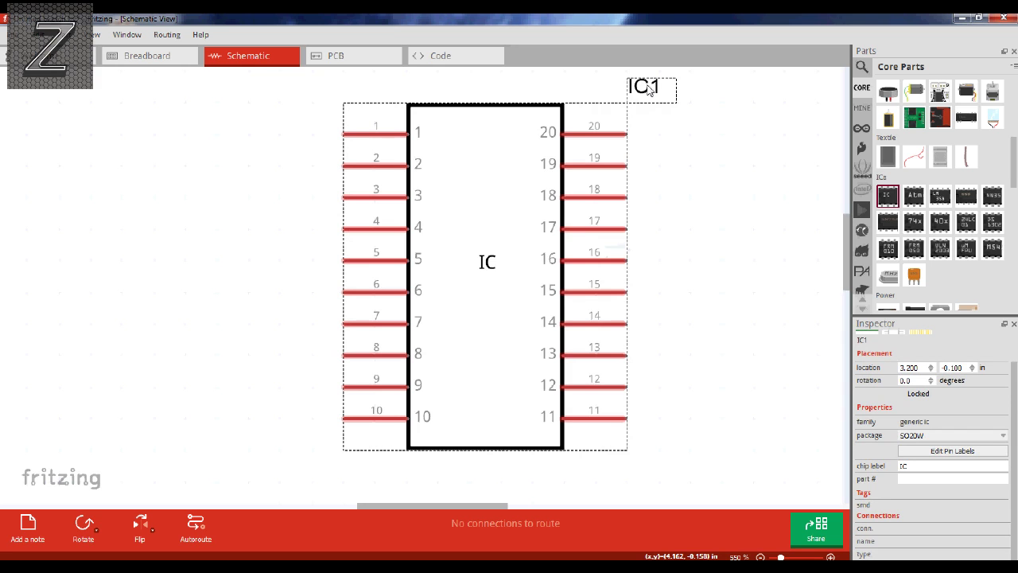
double_click(649, 89)
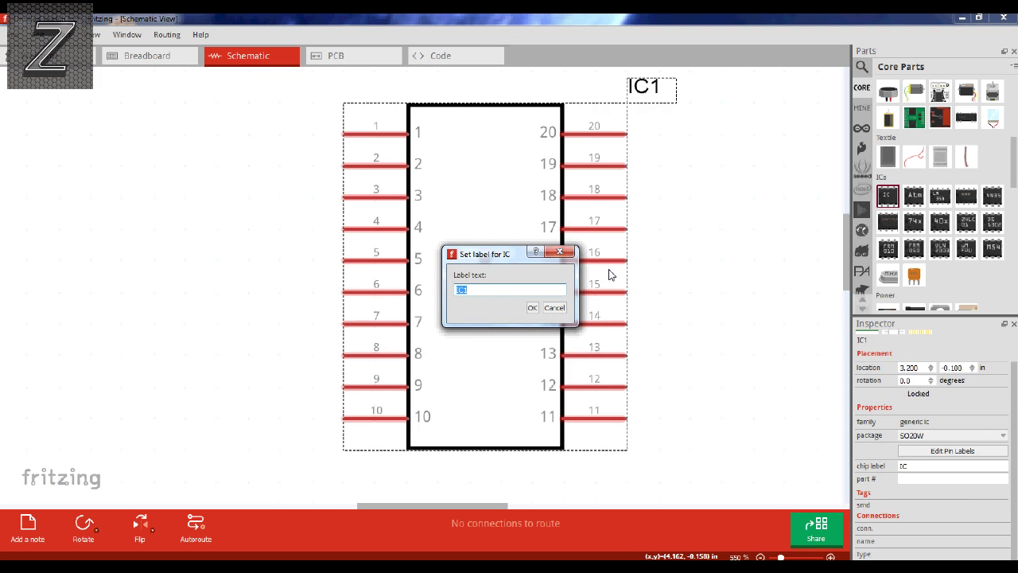
left_click(562, 253)
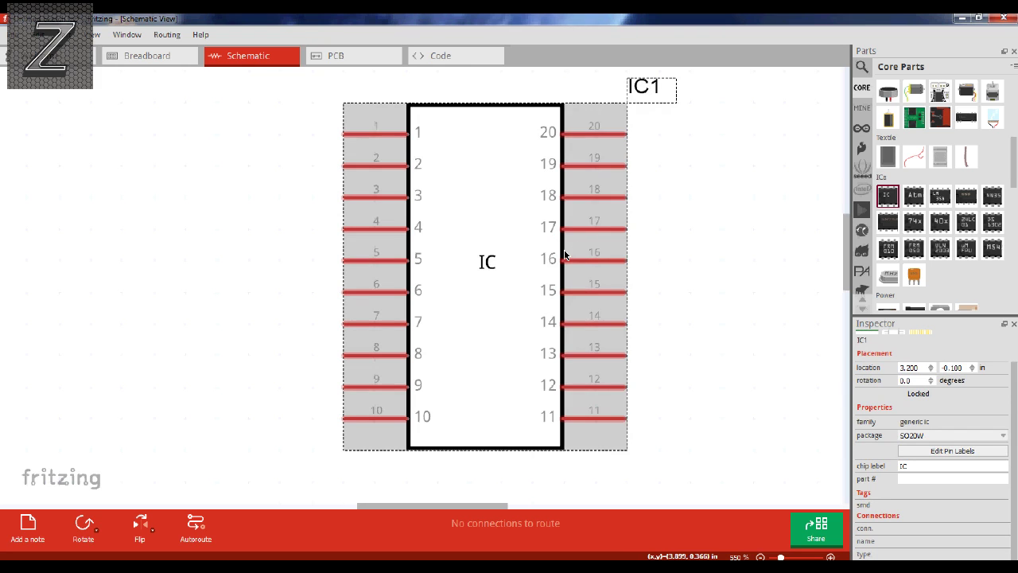